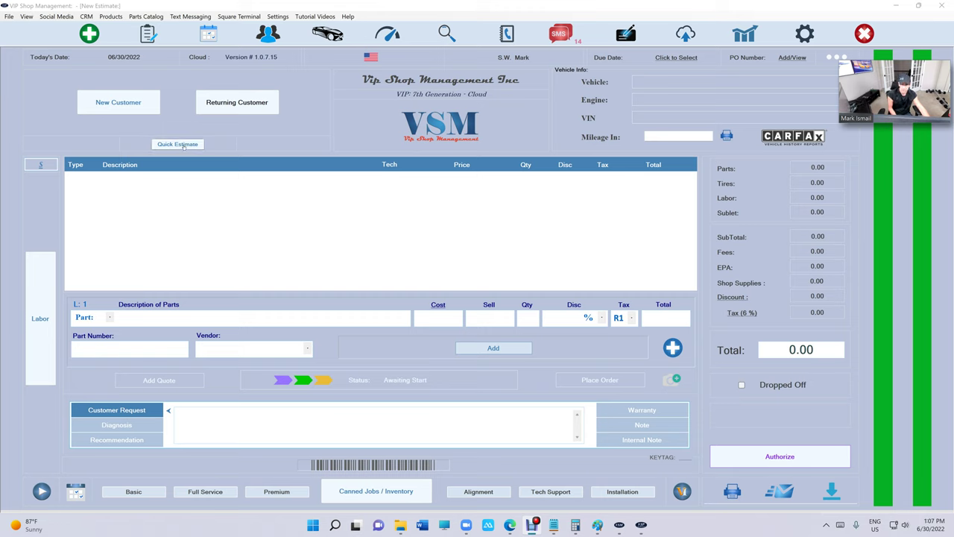
Check Help for a software update, then search for and select the returning customer.
{"action": "left_click", "coordinate": [349, 18]}
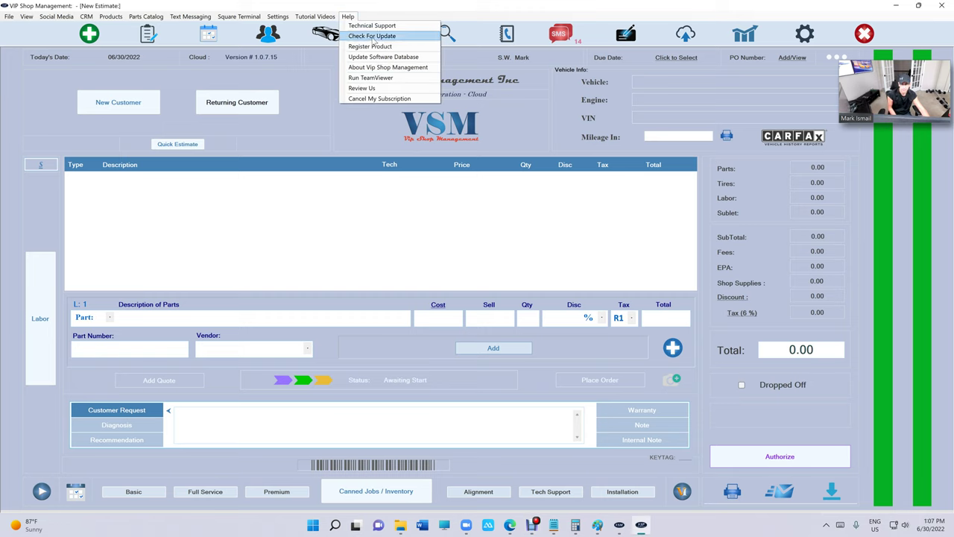
{"action": "left_click", "coordinate": [373, 36]}
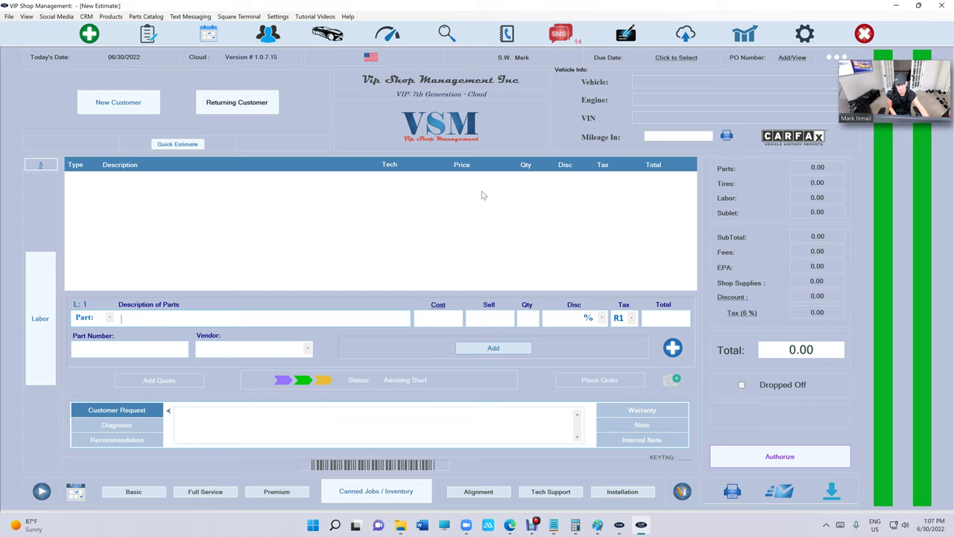
{"action": "left_click", "coordinate": [230, 110]}
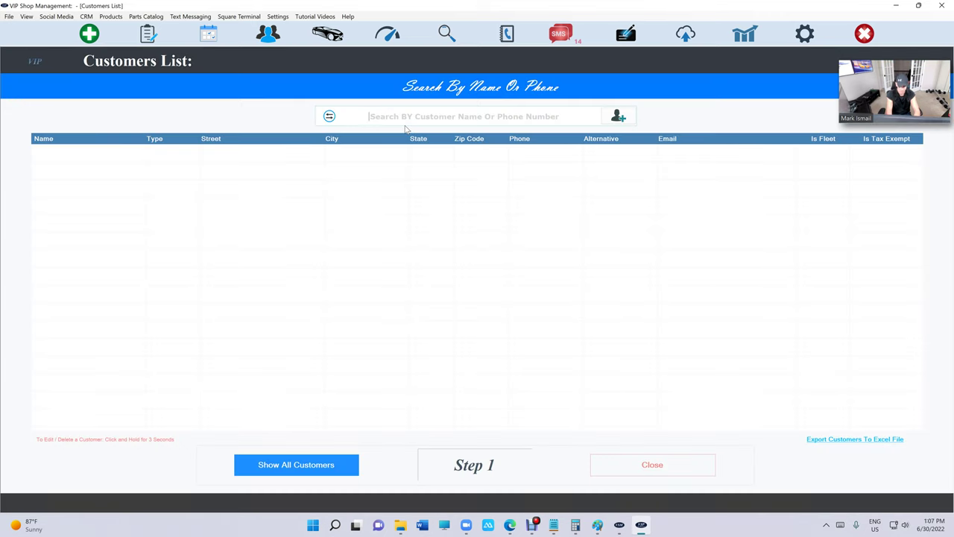
{"action": "type", "text": "mark is"}
{"action": "left_click", "coordinate": [421, 154]}
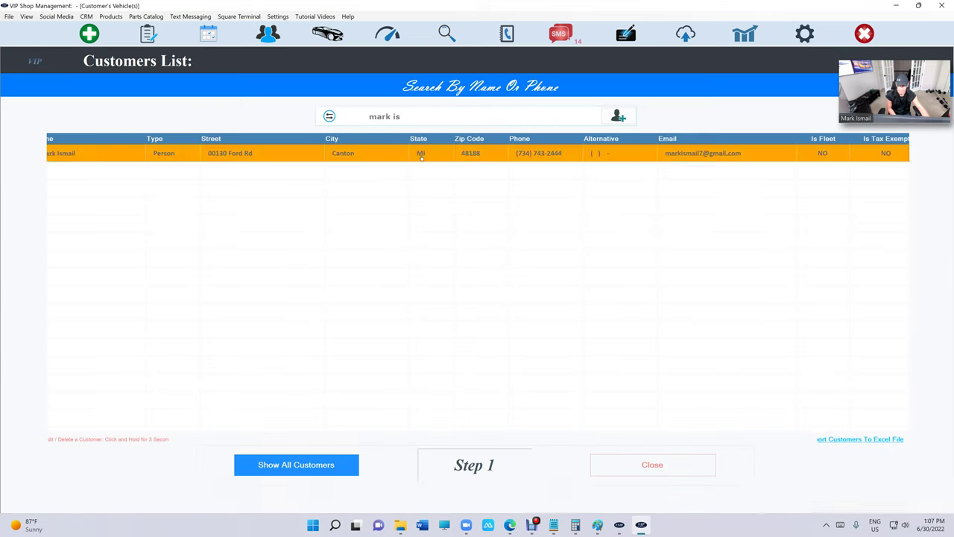
Start an estimate for the 2012 Chevrolet Malibu, add Wheel Alignment, and authorize it at $79.50.
{"action": "left_click", "coordinate": [401, 159]}
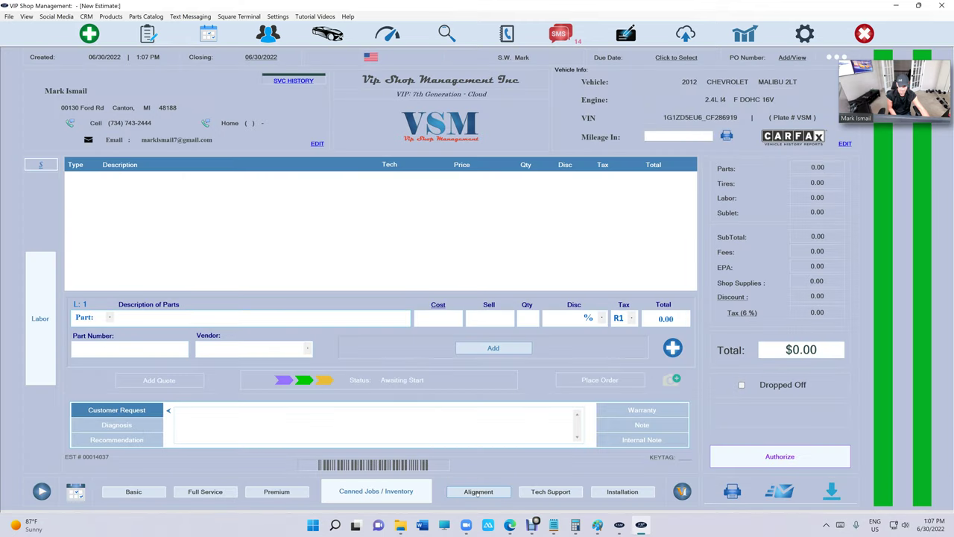
{"action": "left_click", "coordinate": [478, 492]}
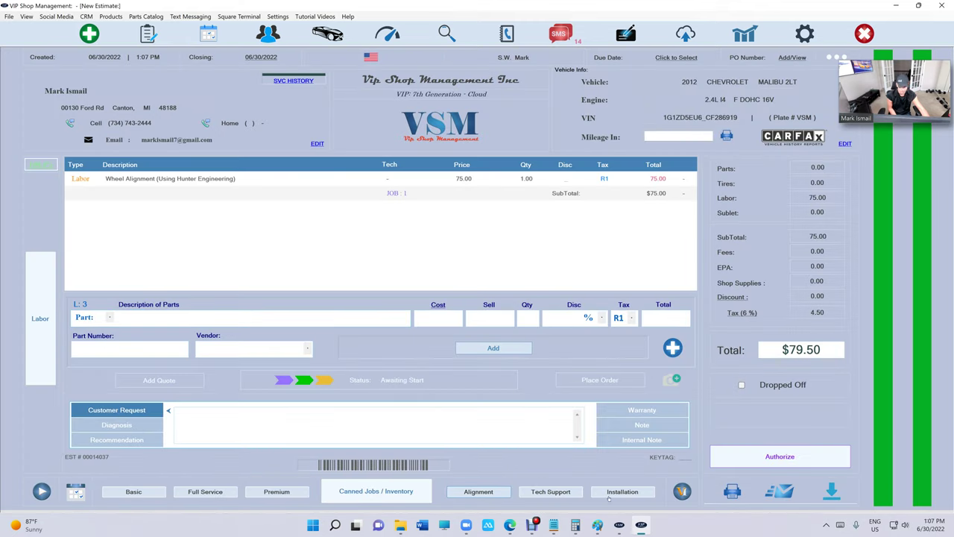
{"action": "left_click", "coordinate": [743, 466]}
{"action": "left_click", "coordinate": [676, 280]}
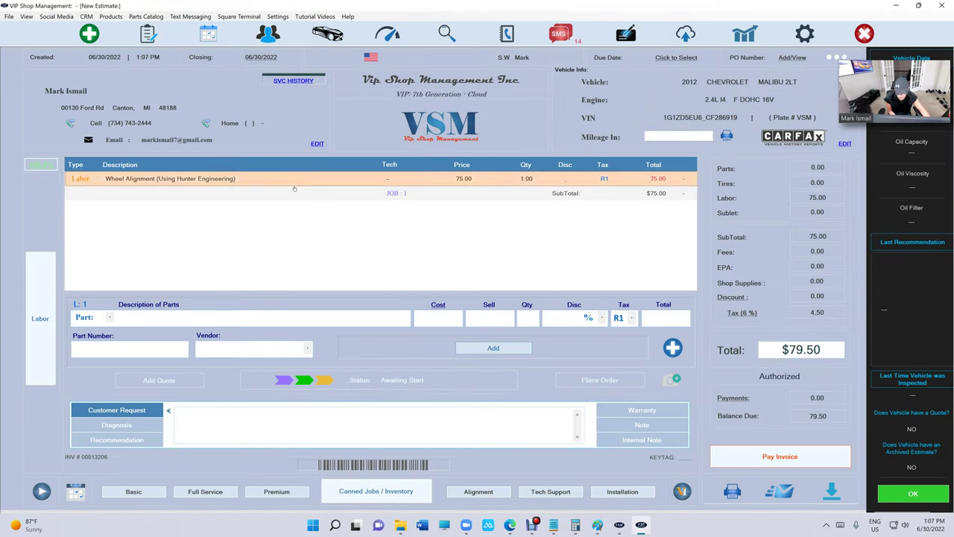
Assign a technician to the Wheel Alignment labor line, mark it completed, and save.
{"action": "left_click", "coordinate": [233, 179]}
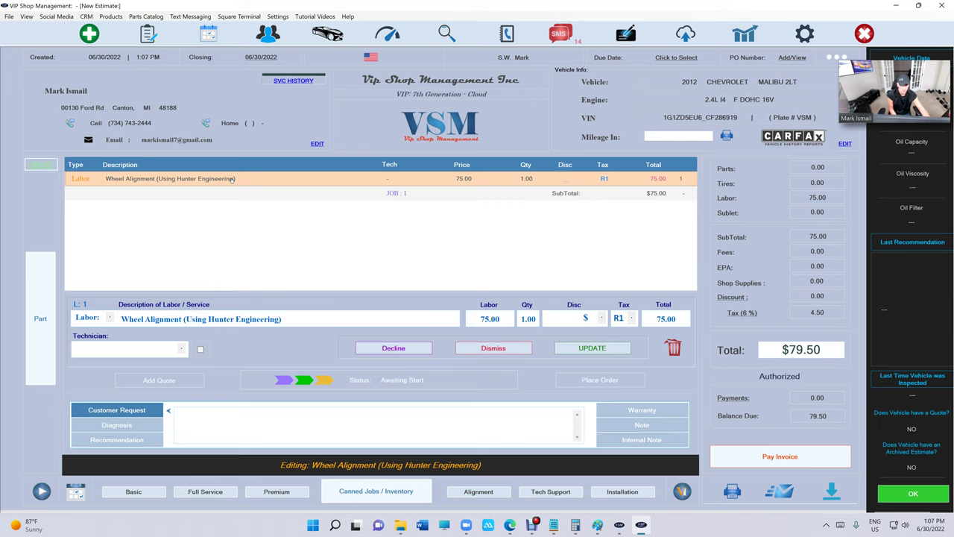
{"action": "left_click", "coordinate": [140, 351]}
{"action": "left_click", "coordinate": [147, 366]}
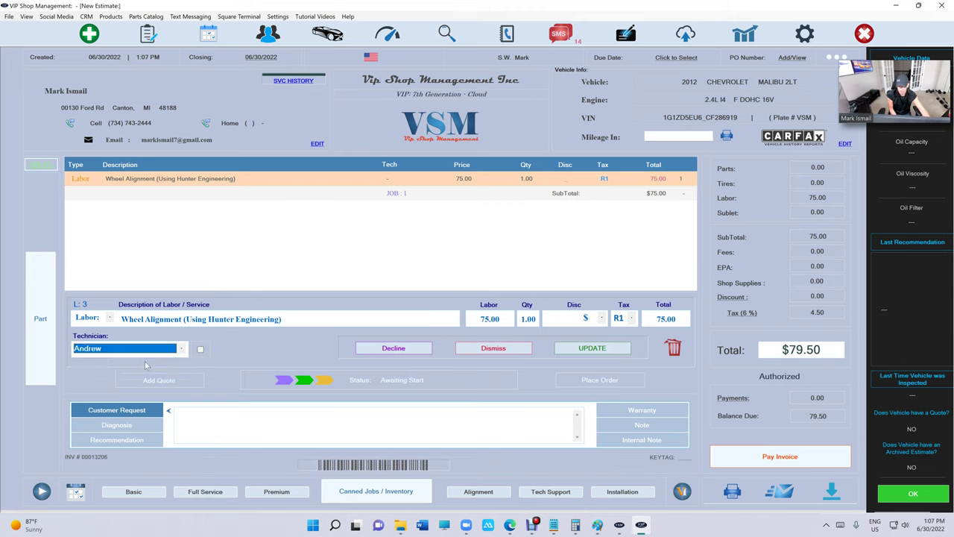
{"action": "left_click", "coordinate": [200, 349]}
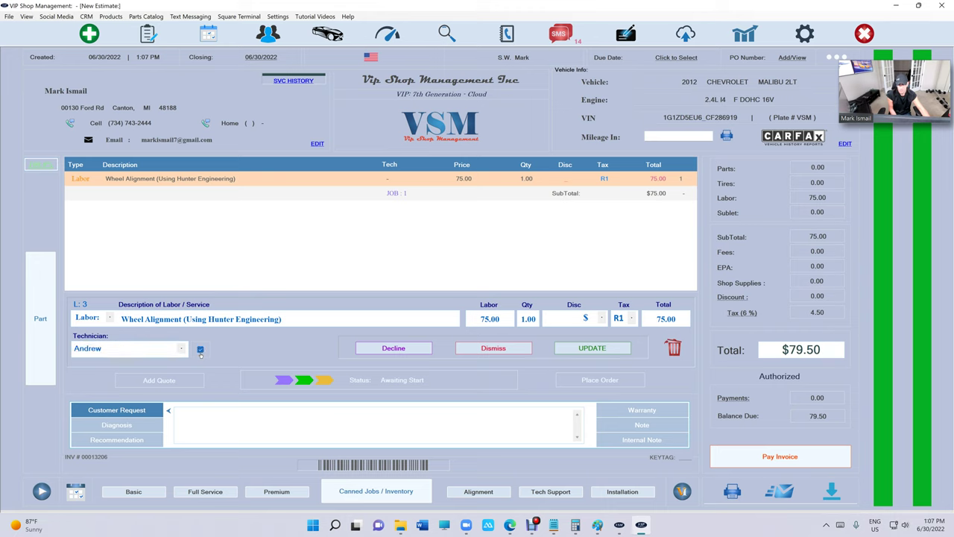
{"action": "left_click", "coordinate": [586, 353]}
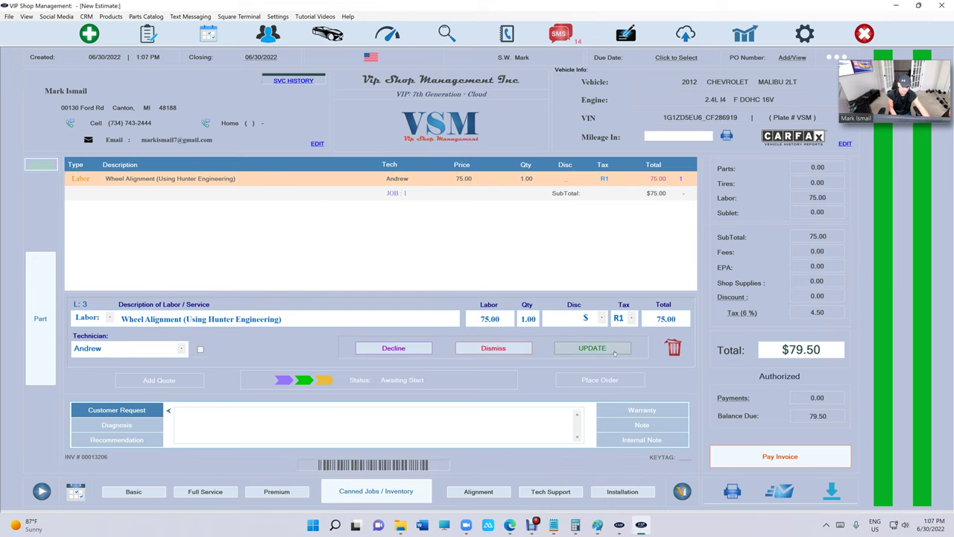
{"action": "left_click", "coordinate": [596, 348]}
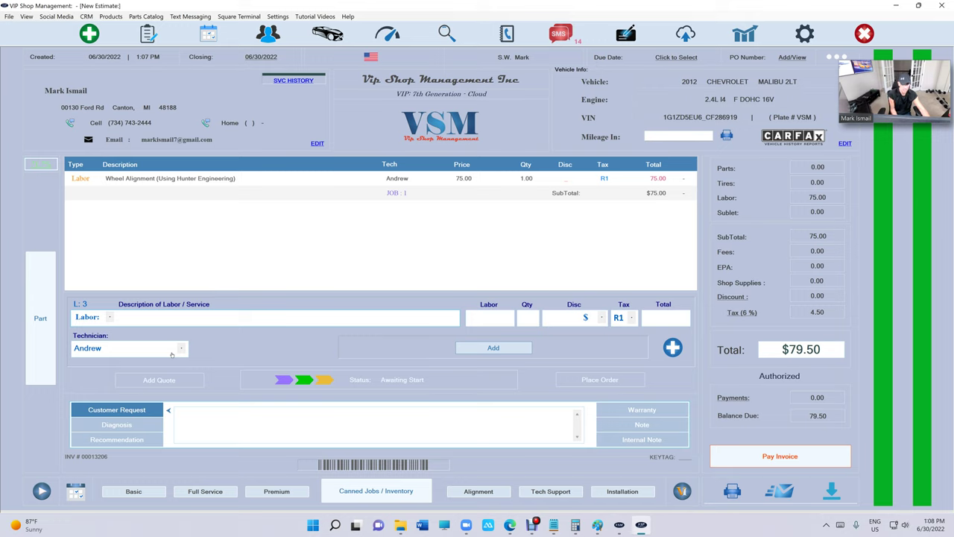
{"action": "left_click", "coordinate": [269, 178]}
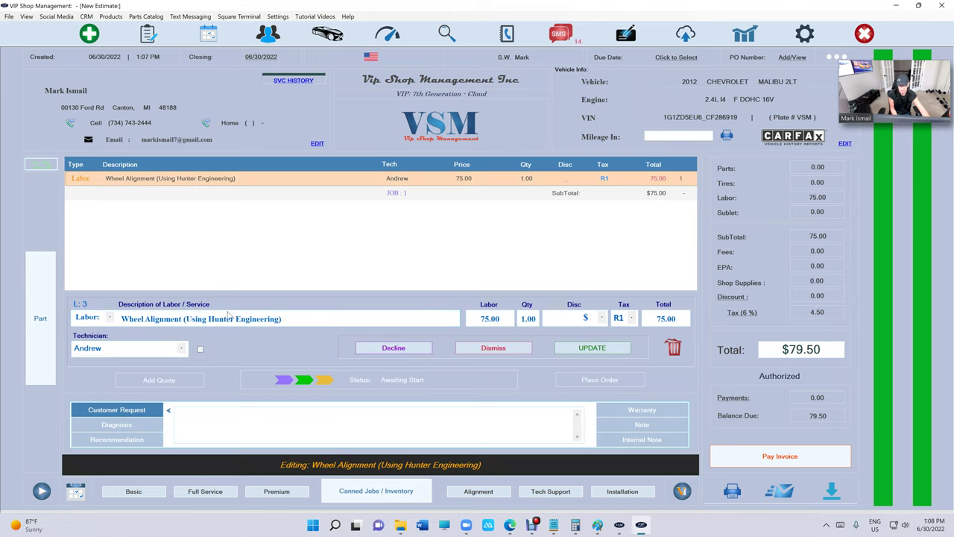
{"action": "left_click", "coordinate": [565, 352]}
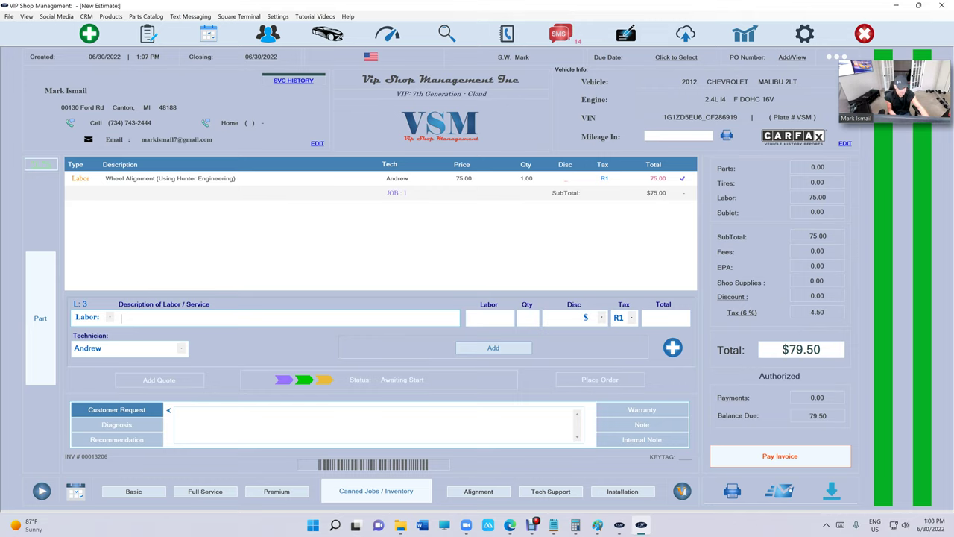
Enter the reports passcode and open Payroll > Pay Employees > Sold Hours for week 27.
{"action": "left_click", "coordinate": [746, 34]}
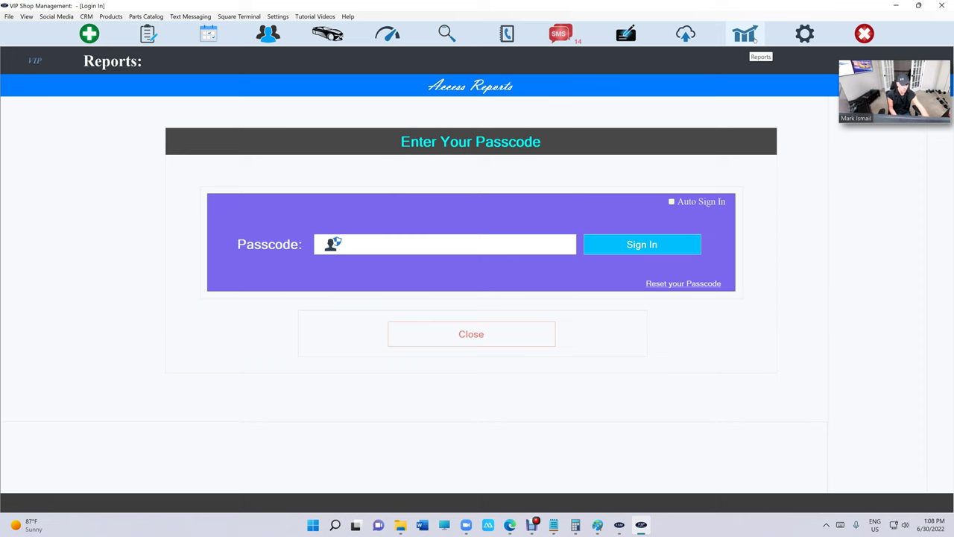
{"action": "type", "text": "1234"}
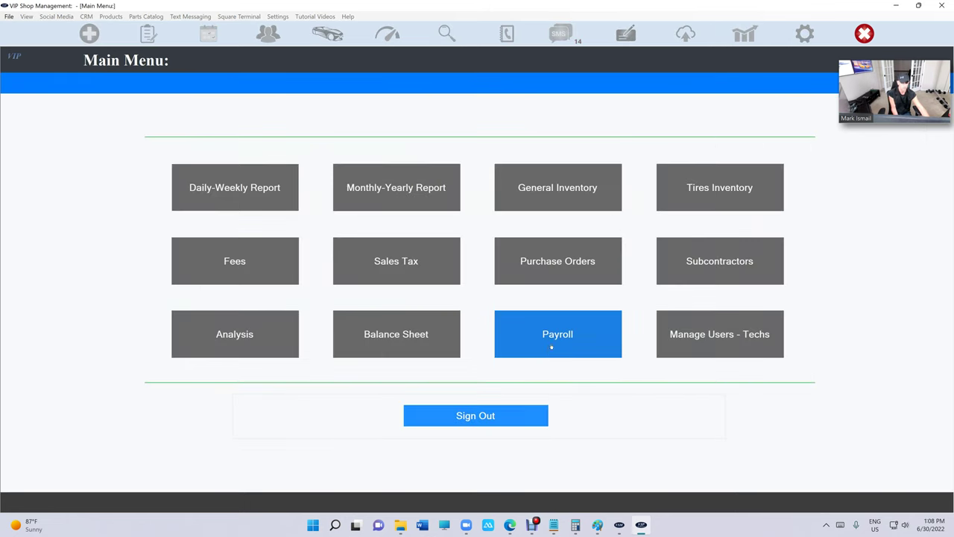
{"action": "left_click", "coordinate": [551, 347]}
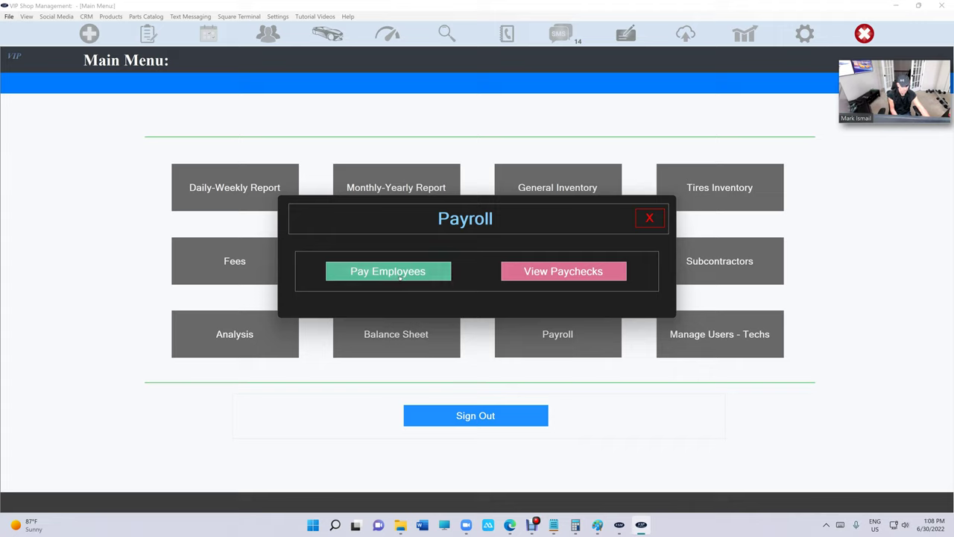
{"action": "left_click", "coordinate": [400, 277]}
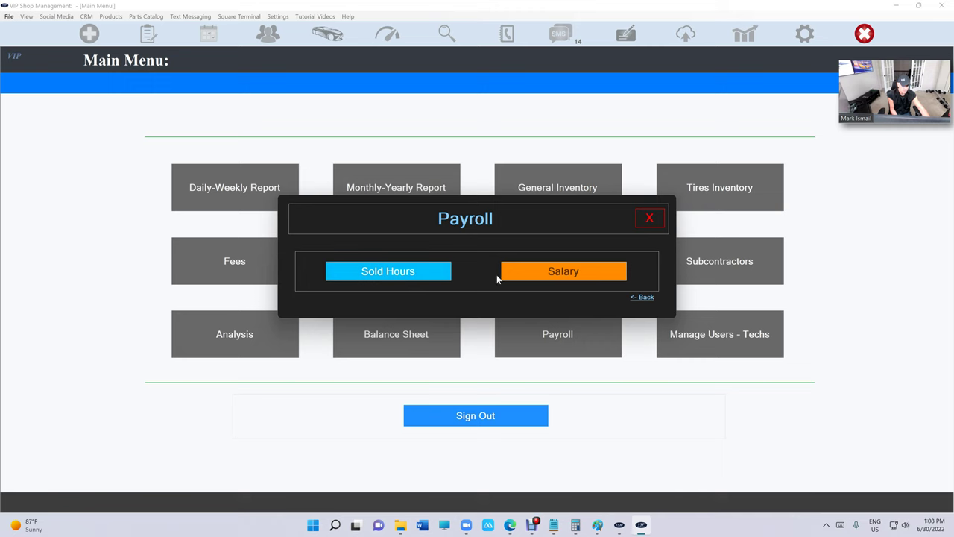
{"action": "left_click", "coordinate": [416, 280]}
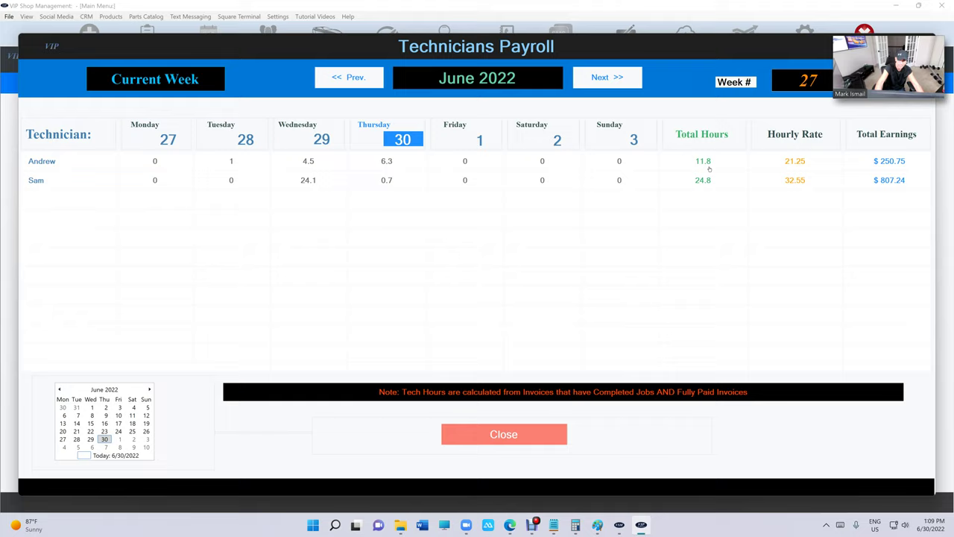
Check the first technician's unpaid hours for June 23–July 28, 2022, then open Andrew's current week.
{"action": "left_click", "coordinate": [709, 168]}
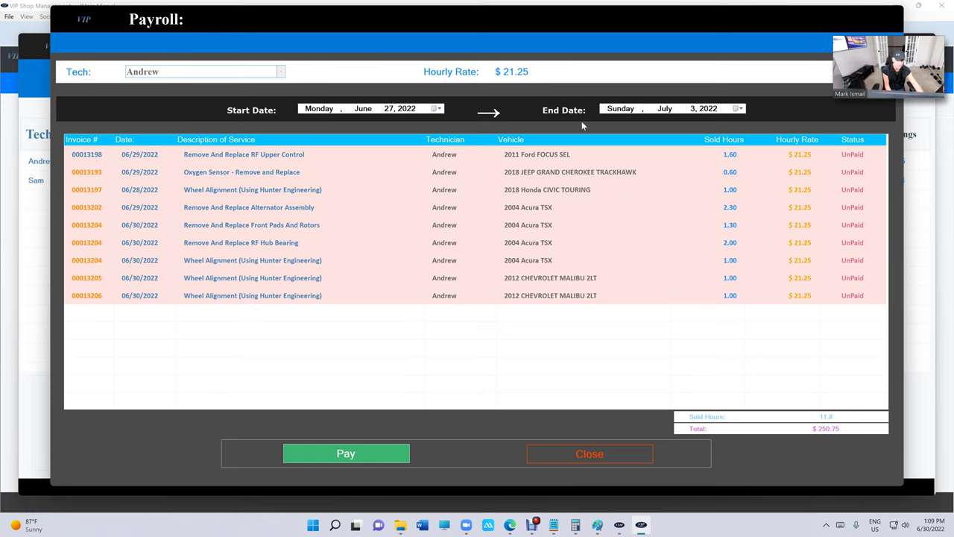
{"action": "left_click", "coordinate": [438, 109]}
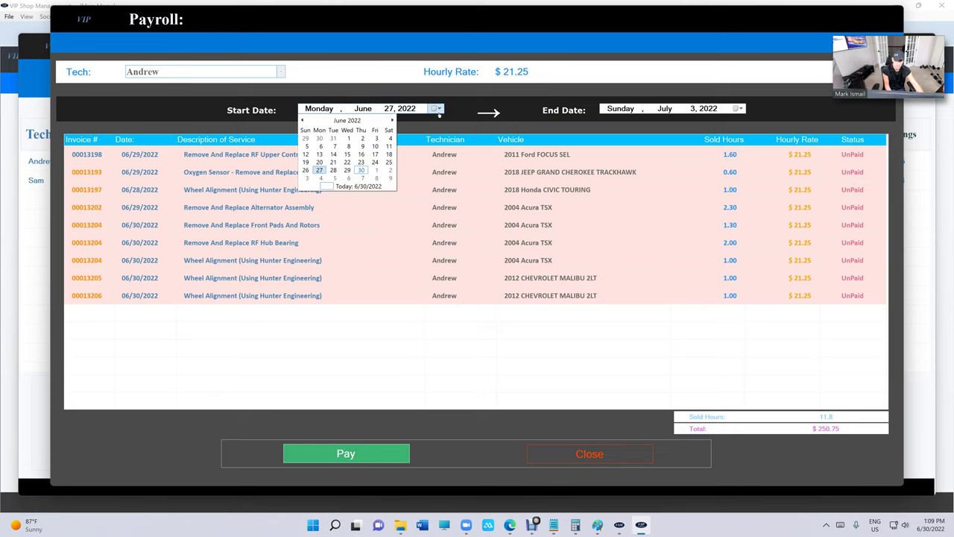
{"action": "left_click", "coordinate": [362, 163]}
{"action": "left_click", "coordinate": [739, 109]}
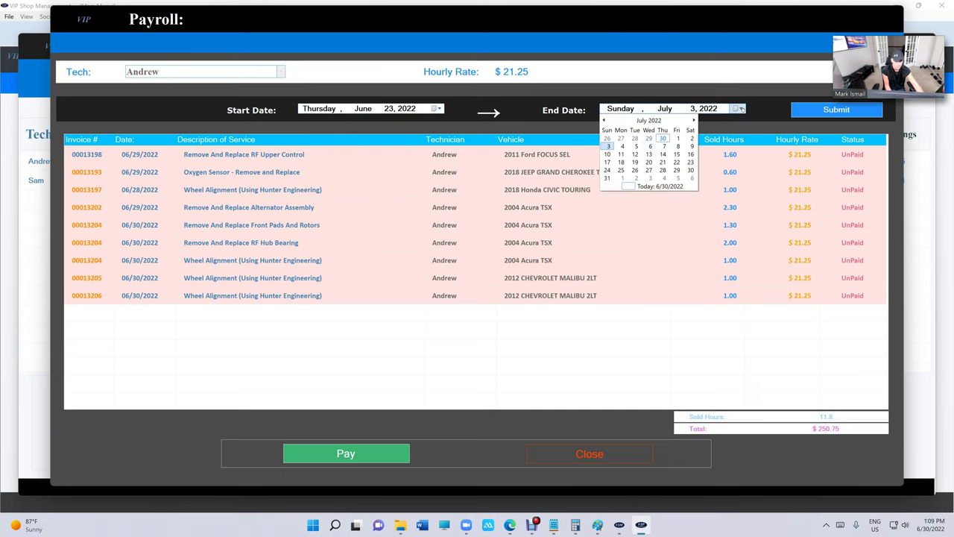
{"action": "left_click", "coordinate": [663, 170]}
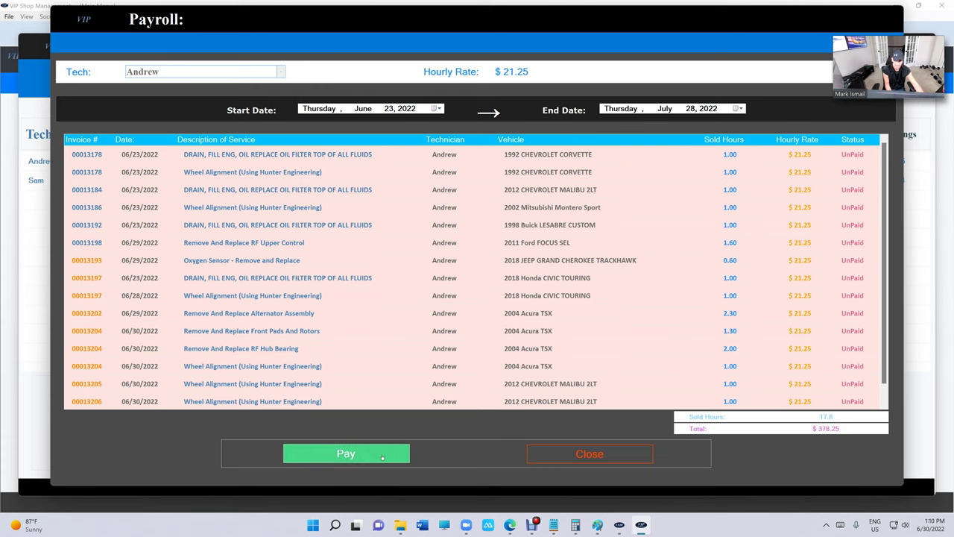
{"action": "left_click", "coordinate": [408, 458]}
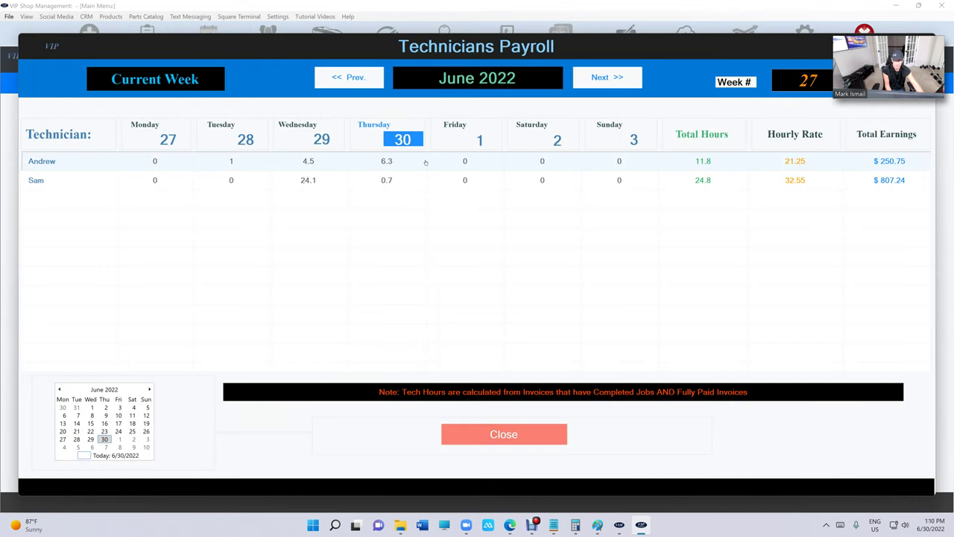
{"action": "left_click", "coordinate": [426, 162]}
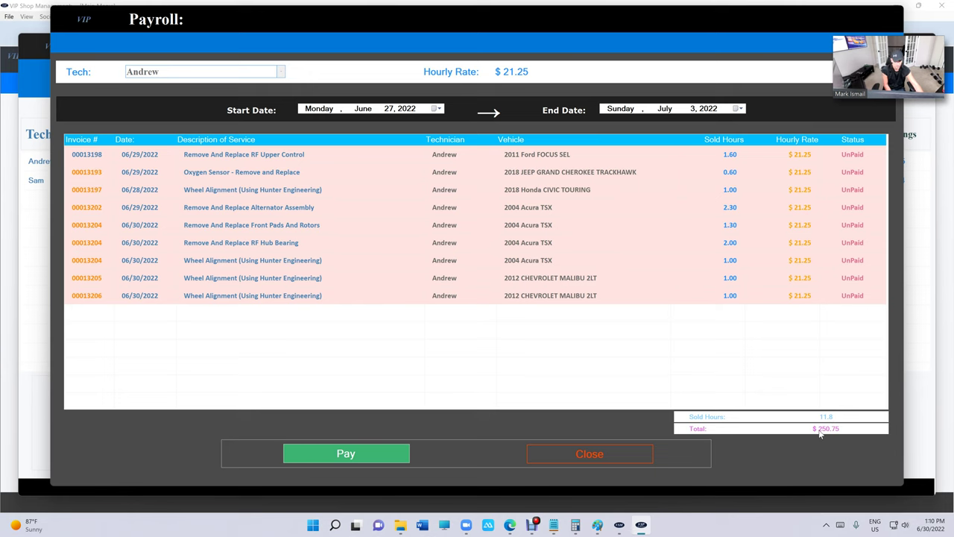
Pay Andrew's $250.75 paycheck from the Paycheck Summary and confirm the payment.
{"action": "left_click", "coordinate": [383, 454]}
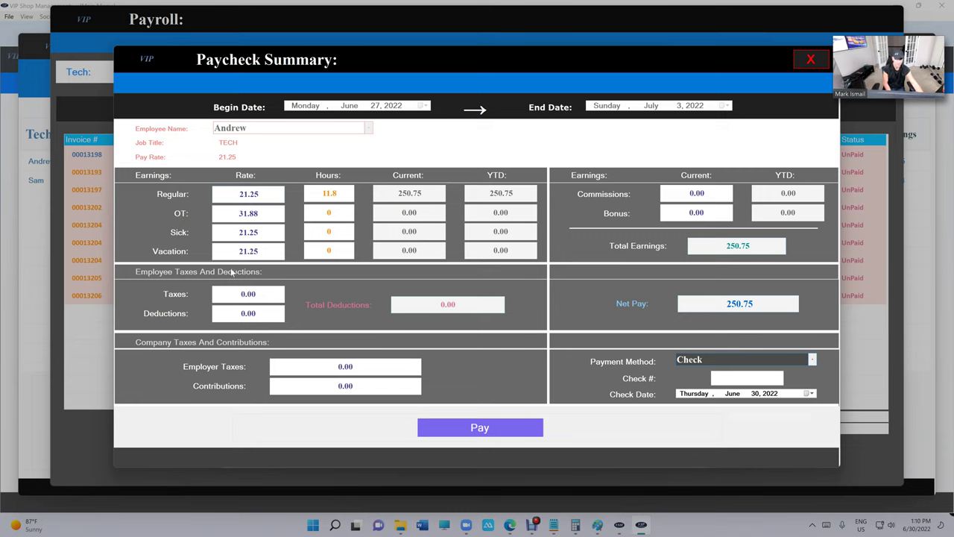
{"action": "left_click", "coordinate": [457, 433]}
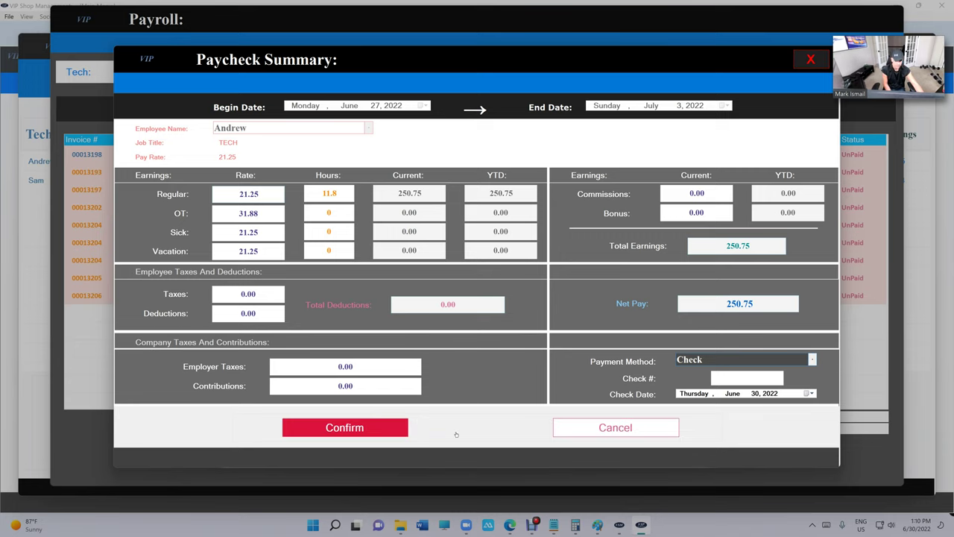
{"action": "left_click", "coordinate": [401, 429]}
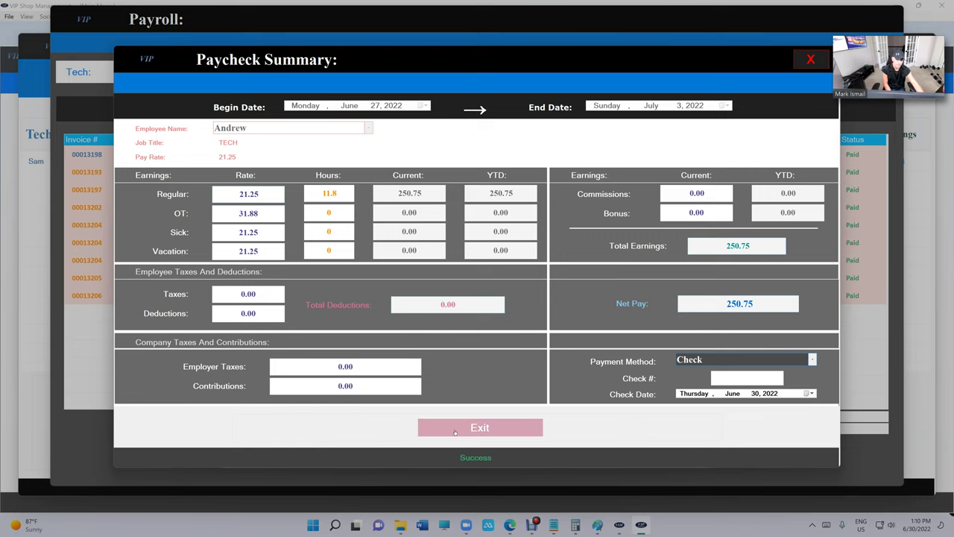
{"action": "left_click", "coordinate": [454, 431]}
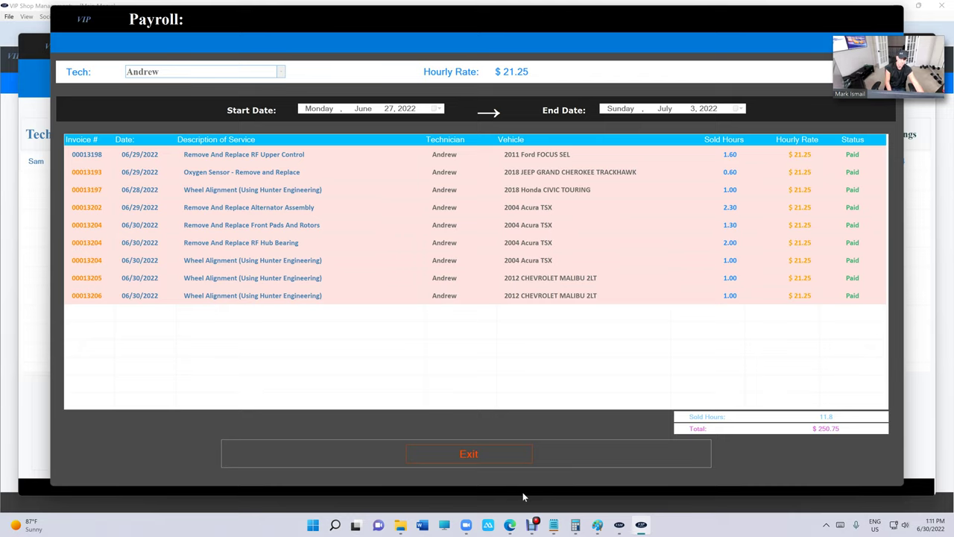
Close the payroll windows and open the list of issued paychecks.
{"action": "left_click", "coordinate": [524, 458]}
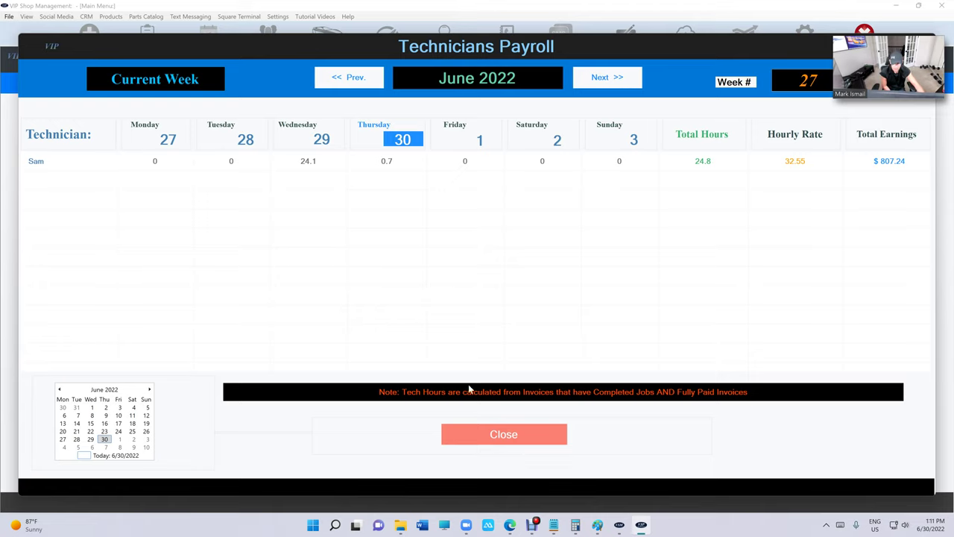
{"action": "left_click", "coordinate": [535, 440]}
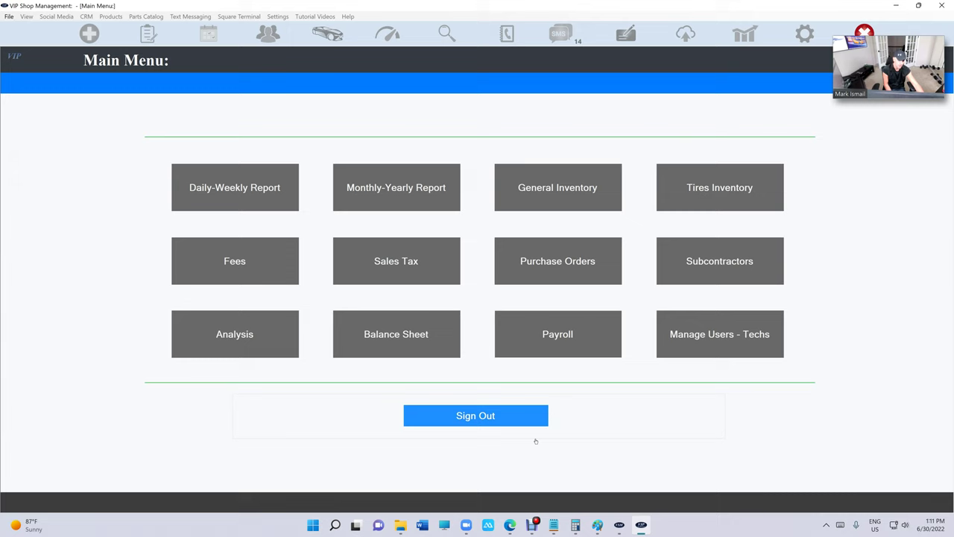
{"action": "left_click", "coordinate": [534, 345]}
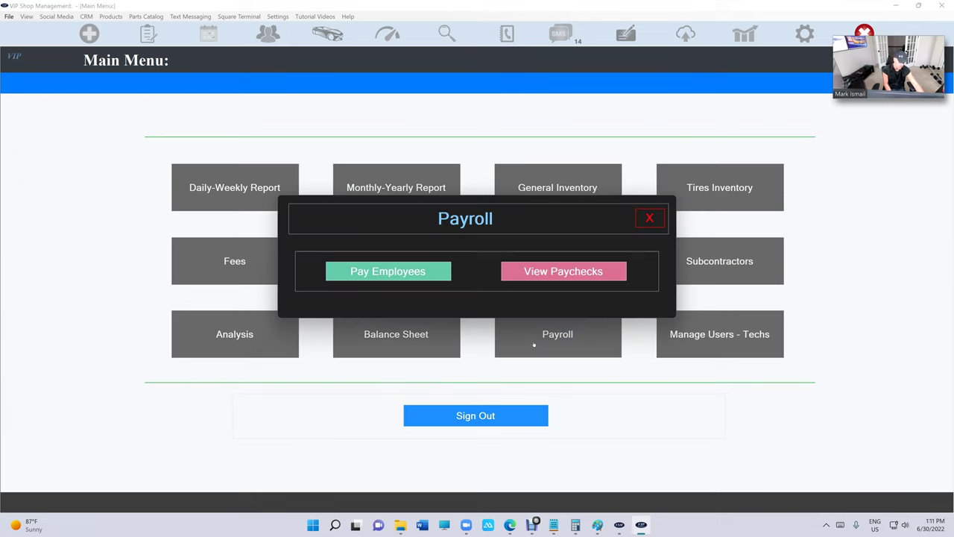
{"action": "left_click", "coordinate": [557, 277]}
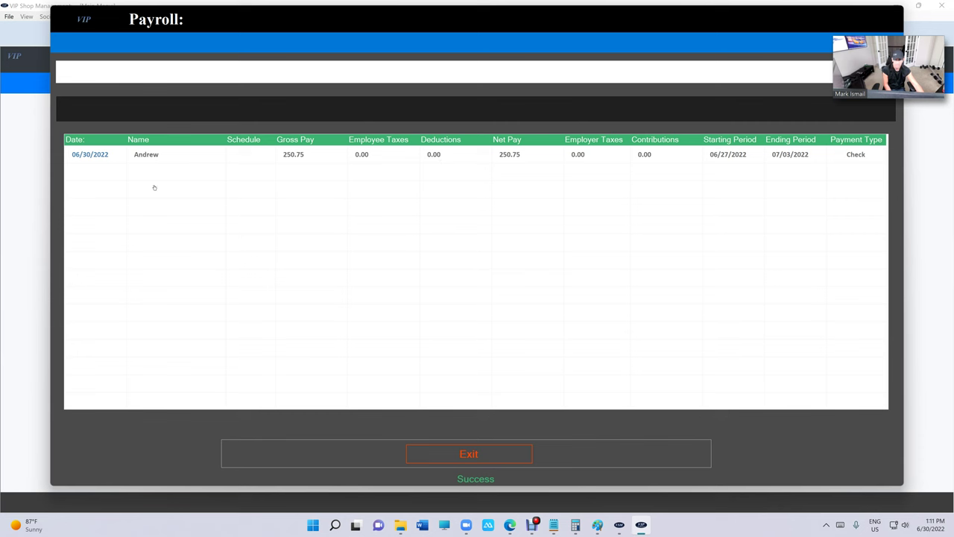
Delete Andrew's $250.75 paycheck, then return to Payroll's Pay Employees option.
{"action": "double_click", "coordinate": [399, 158]}
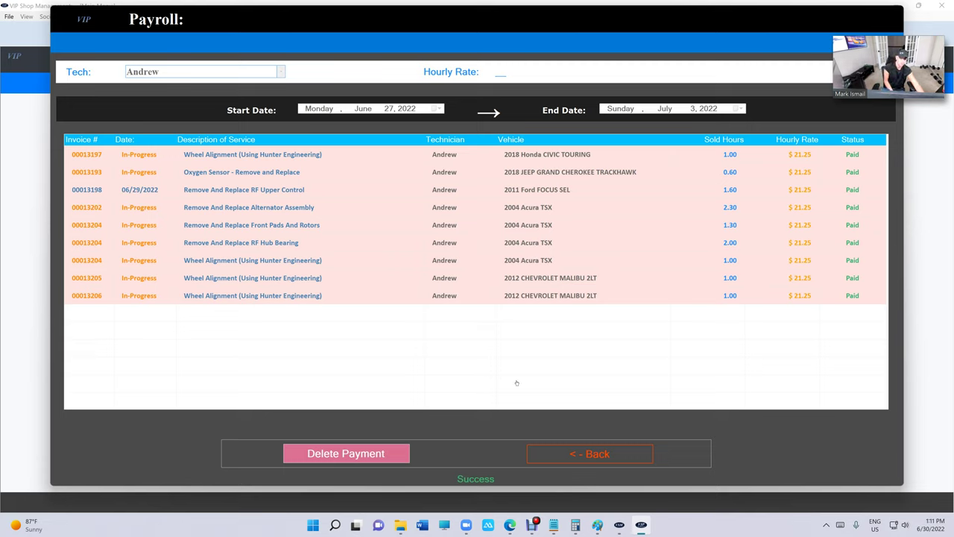
{"action": "left_click", "coordinate": [378, 457]}
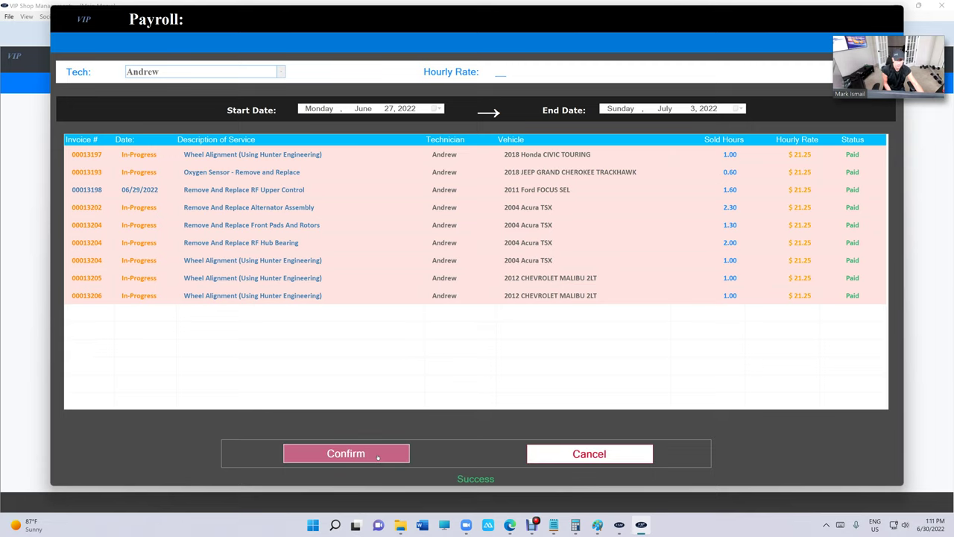
{"action": "left_click", "coordinate": [378, 454]}
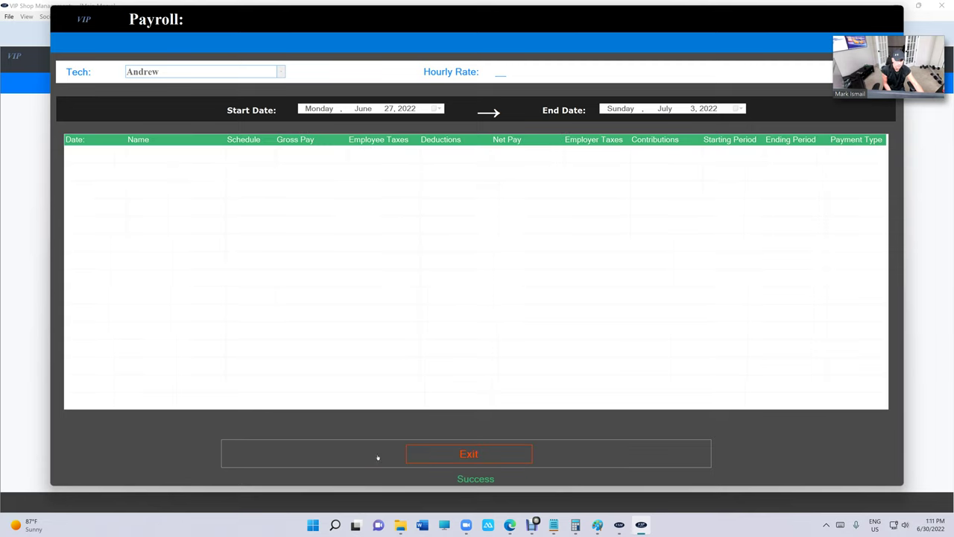
{"action": "left_click", "coordinate": [463, 452]}
{"action": "left_click", "coordinate": [529, 343]}
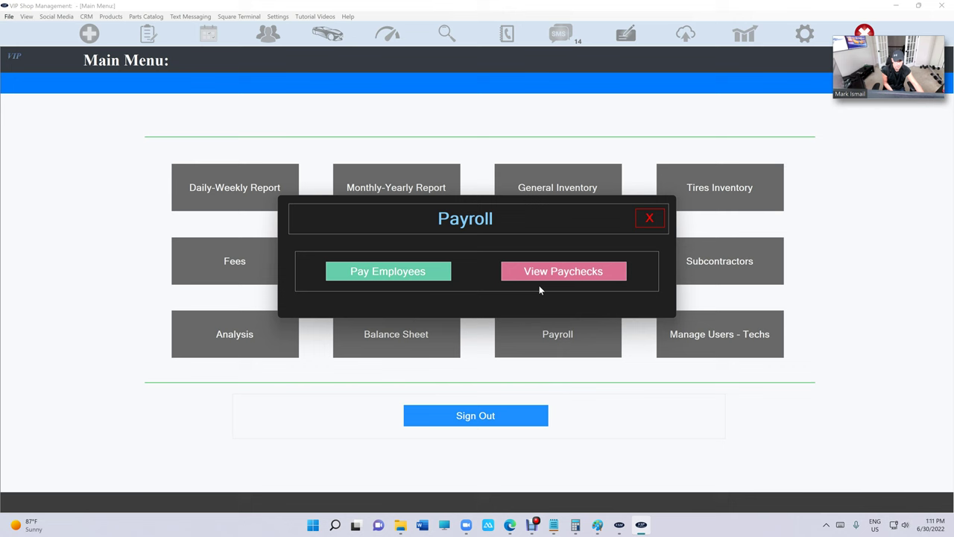
{"action": "left_click", "coordinate": [420, 281]}
Review the week 27 sold hours showing Andrew's 11.8 hours, then confirm the paychecks list is empty.
{"action": "left_click", "coordinate": [419, 273]}
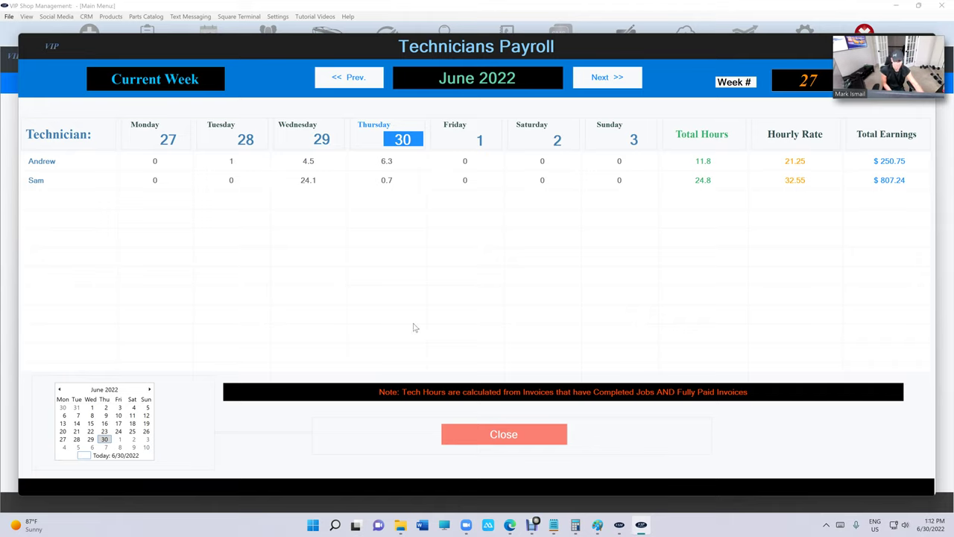
{"action": "left_click", "coordinate": [504, 439]}
{"action": "left_click", "coordinate": [558, 354]}
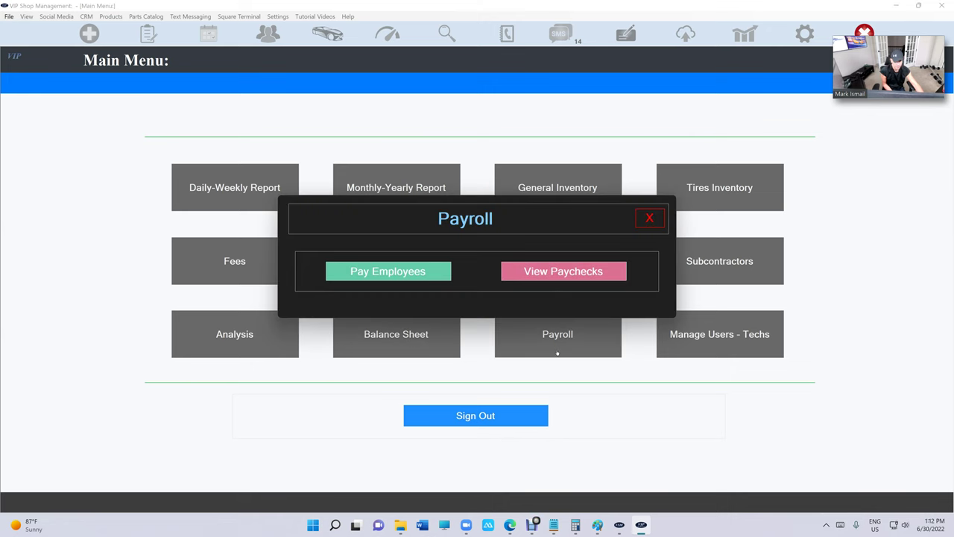
{"action": "left_click", "coordinate": [556, 273]}
{"action": "left_click", "coordinate": [513, 448]}
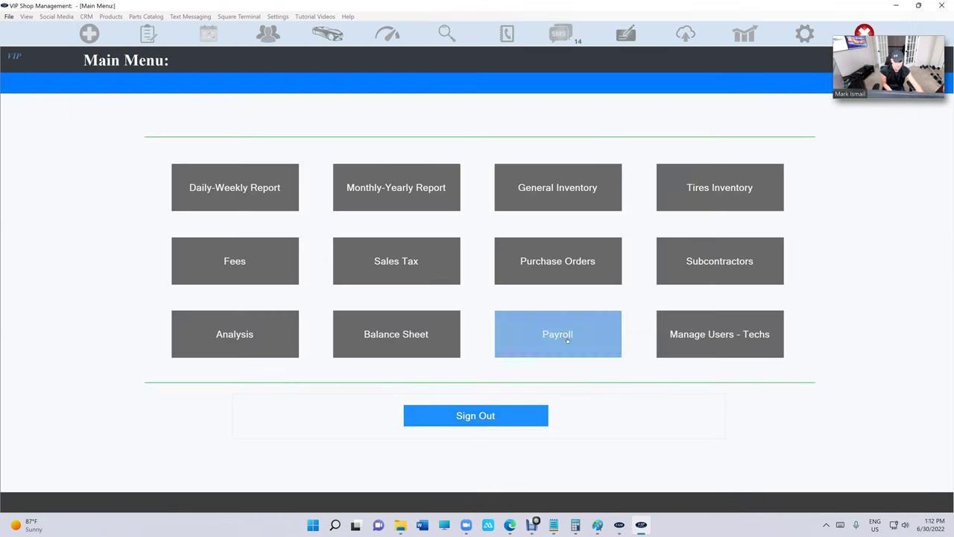
Reopen the Technicians Payroll sold-hours overview via Payroll > Pay Employees.
{"action": "left_click", "coordinate": [568, 340]}
{"action": "left_click", "coordinate": [371, 264]}
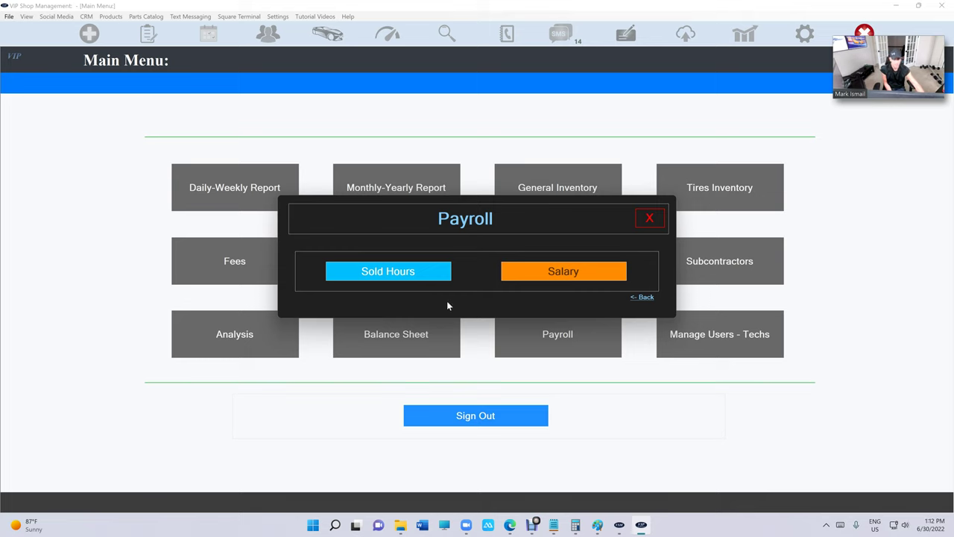
{"action": "left_click", "coordinate": [416, 276]}
View Andrew's $250.75 Paycheck Summary without paying, then close his payroll list.
{"action": "left_click", "coordinate": [433, 167]}
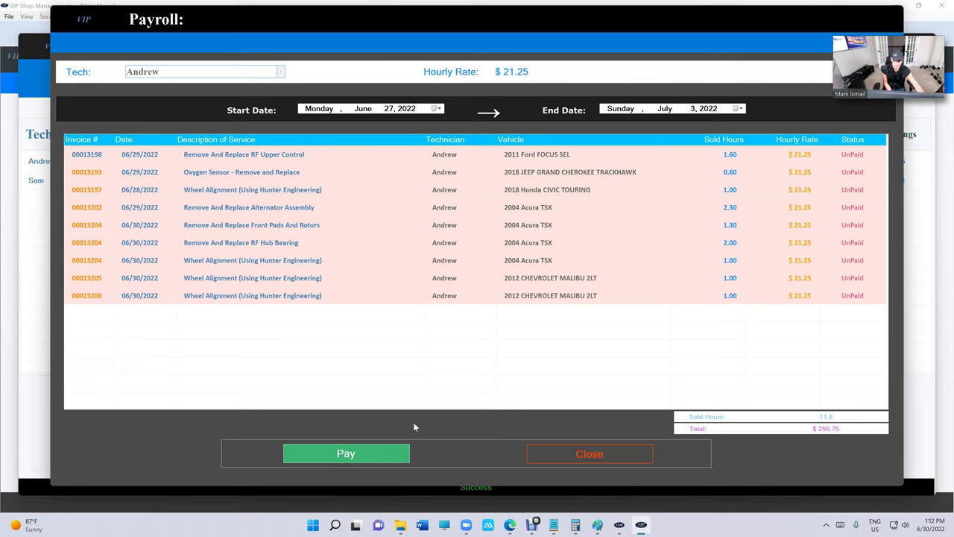
{"action": "left_click", "coordinate": [406, 444]}
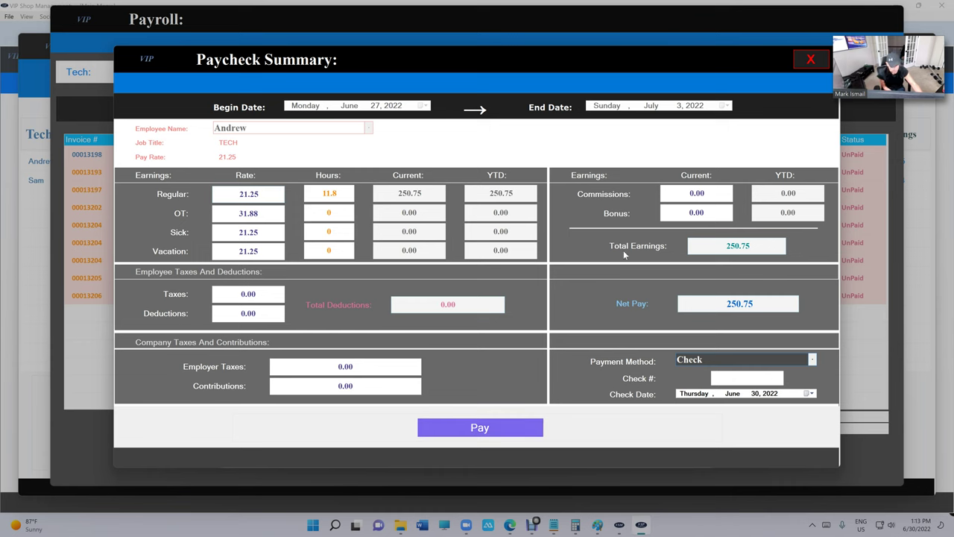
{"action": "left_click", "coordinate": [811, 59]}
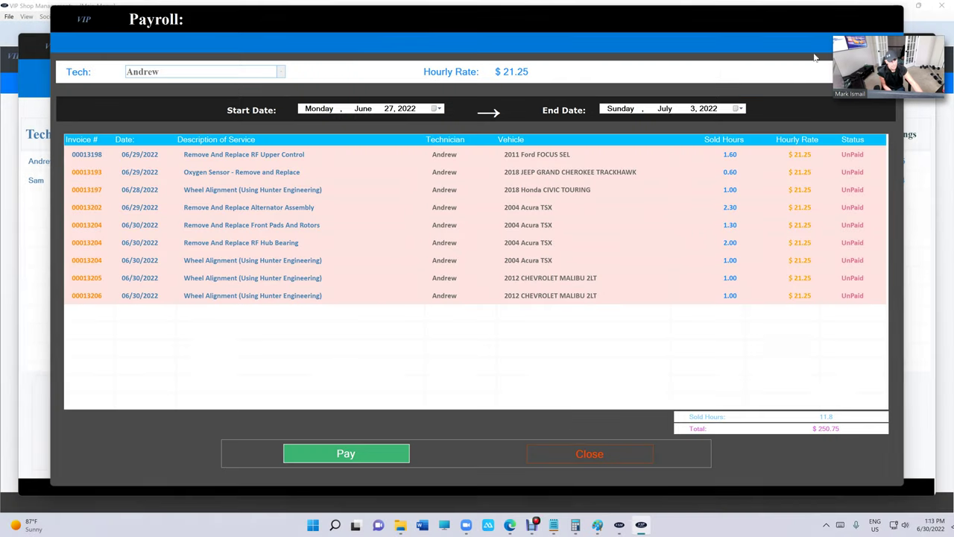
{"action": "left_click", "coordinate": [558, 453]}
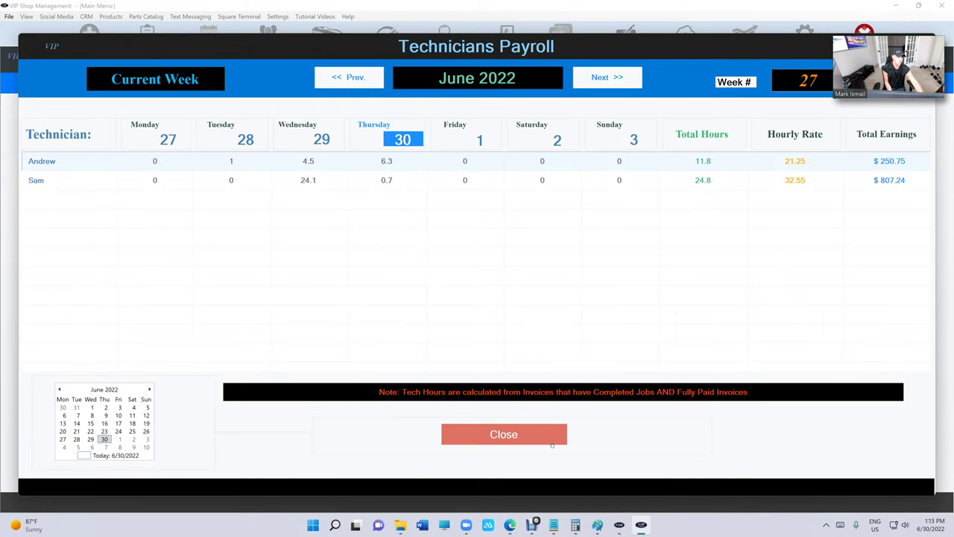